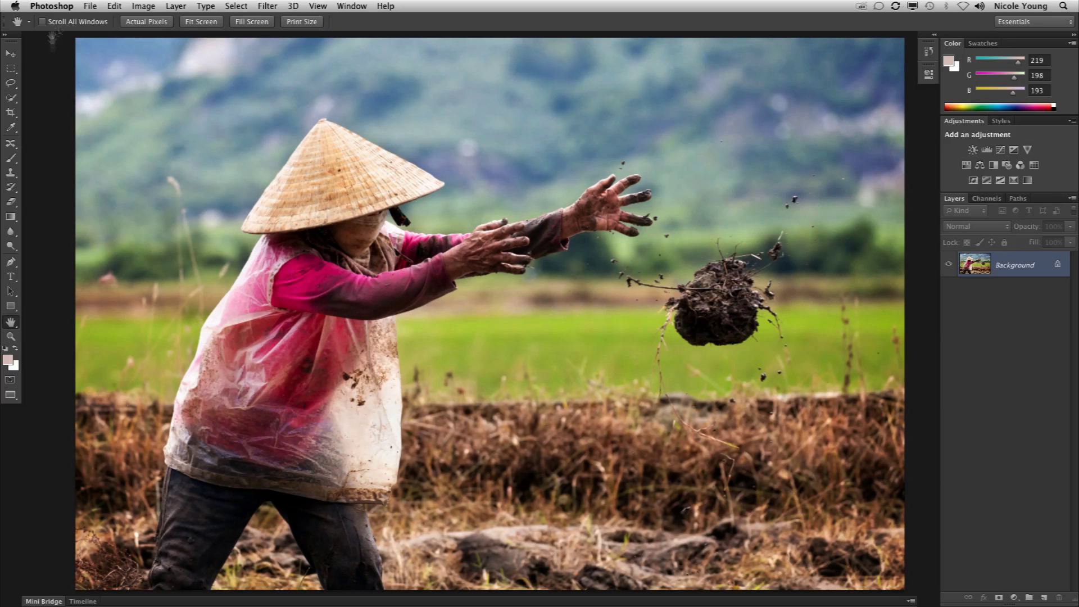
Open Interface preferences, try the colour theme swatches, and settle on the second-darkest theme.
left_click(52, 5)
mouse_move(61, 44)
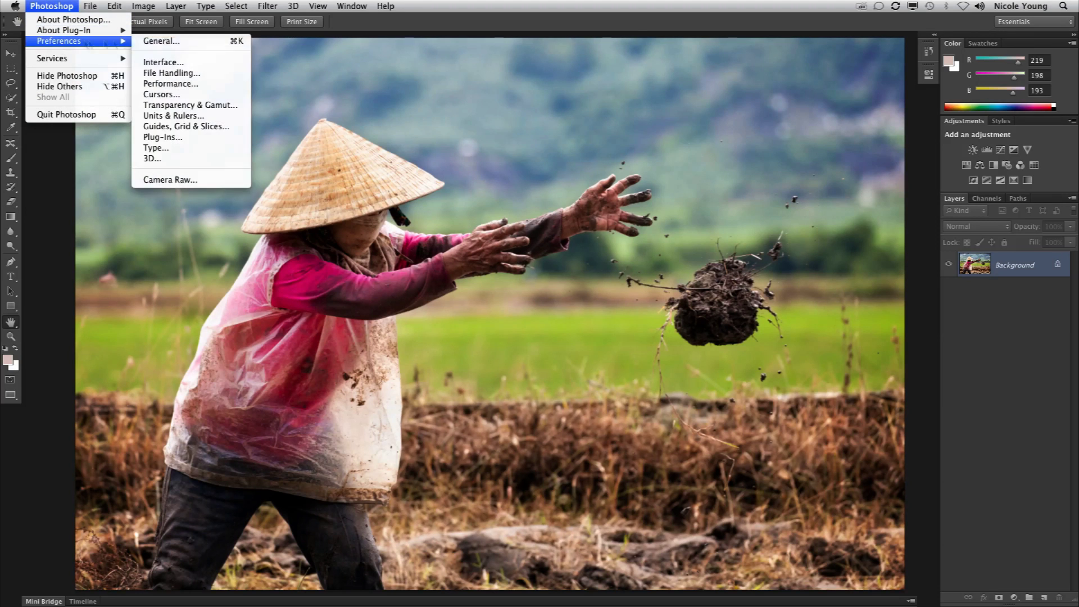
left_click(163, 61)
left_click_drag(458, 115, 490, 104)
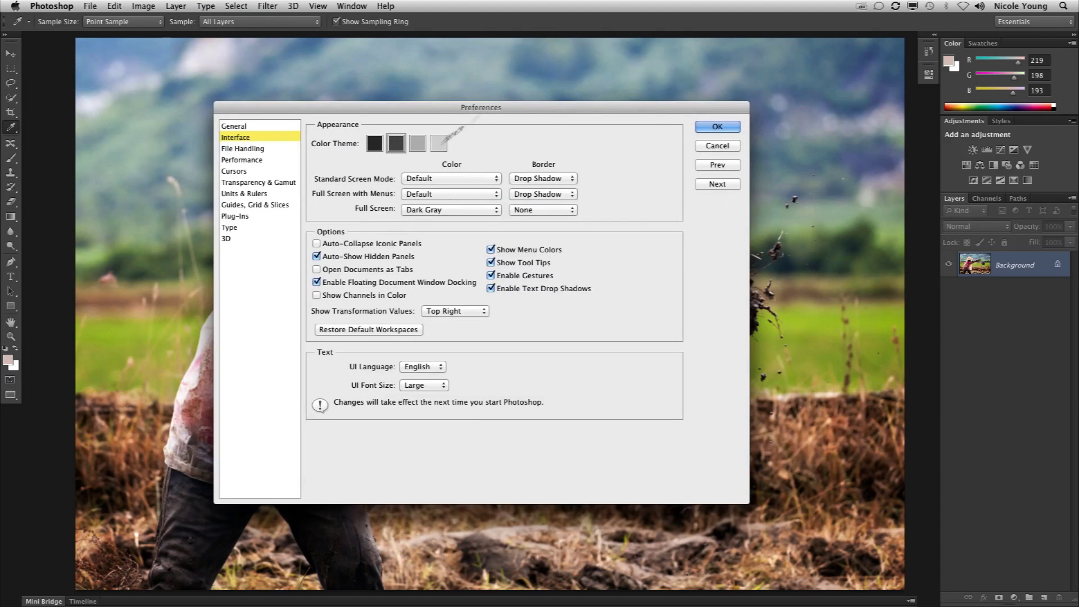
left_click(439, 143)
key("shift+F1")
key("shift+F1")
key("shift+F1")
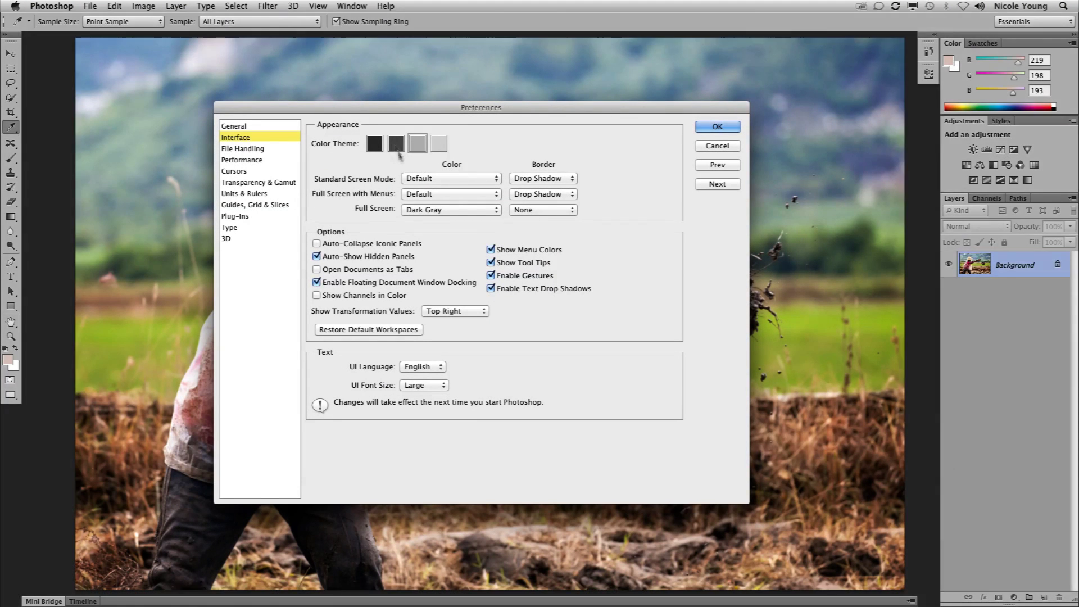
left_click(398, 146)
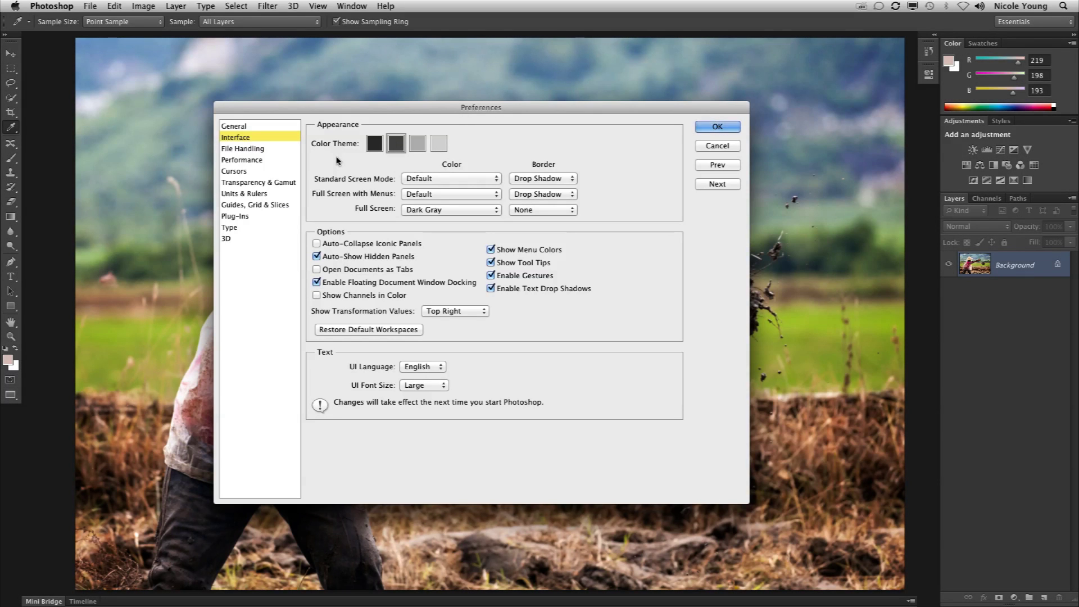
Show File Handling preferences, keeping the recovery auto-save interval at 10 Minutes.
left_click(266, 150)
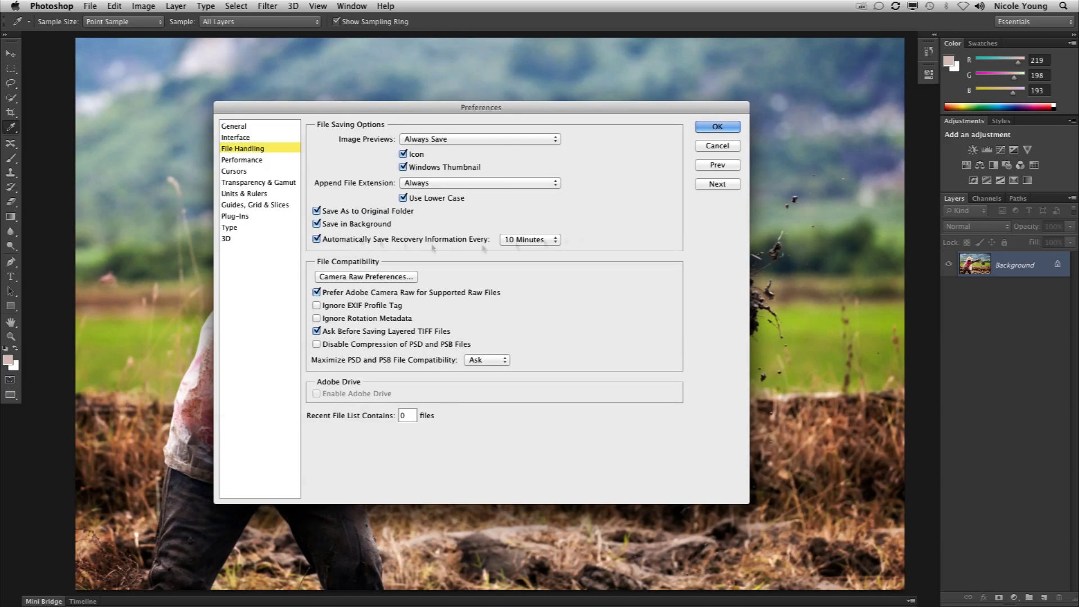
left_click(551, 242)
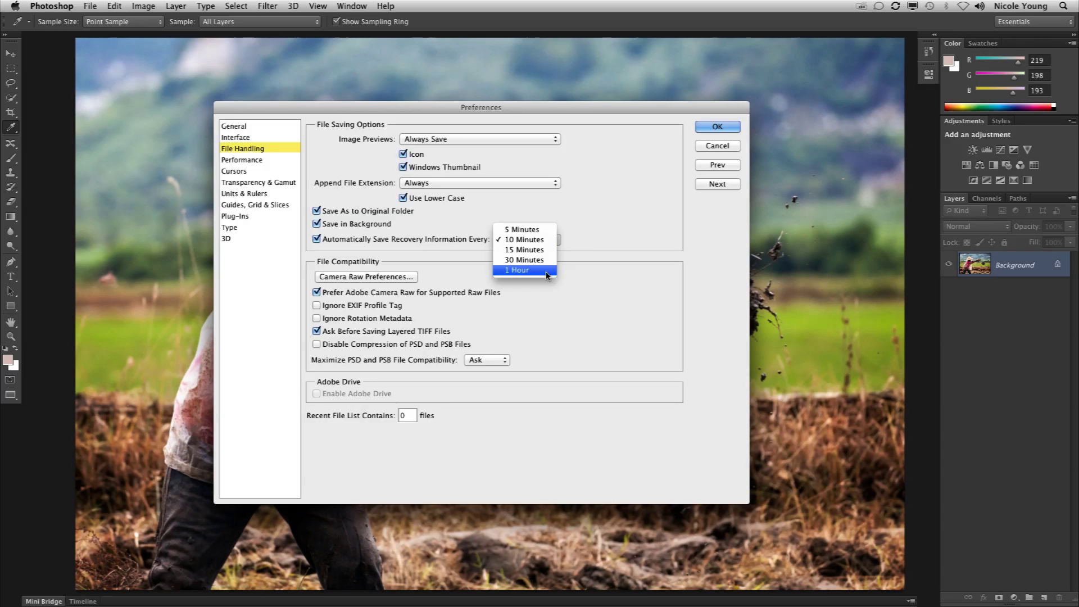
left_click(607, 237)
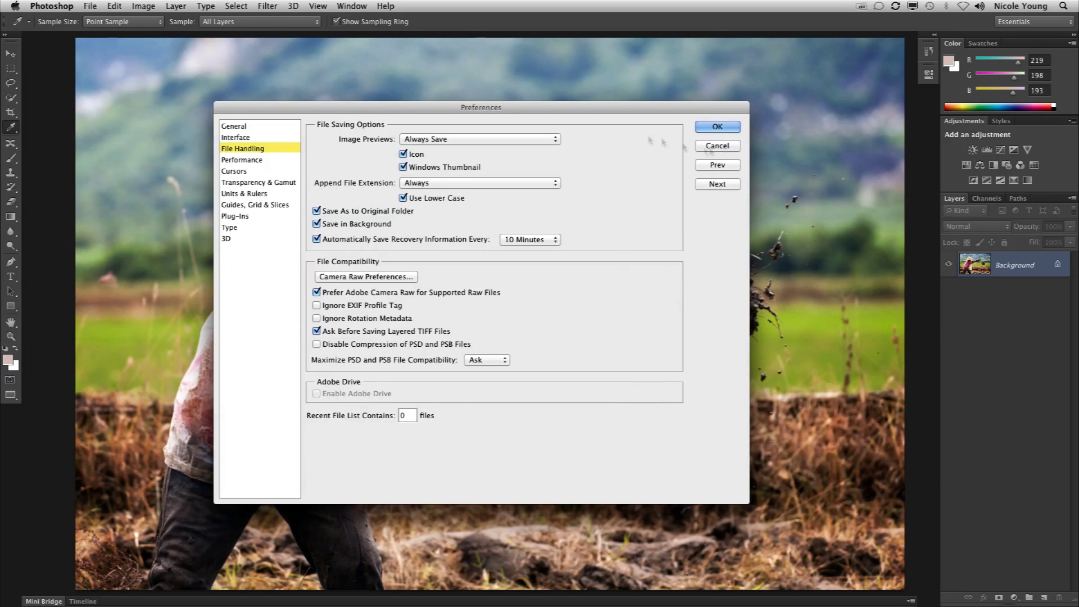
Accept the preference changes and look through CS6's Filter menu.
left_click(718, 126)
key("h")
left_click(266, 6)
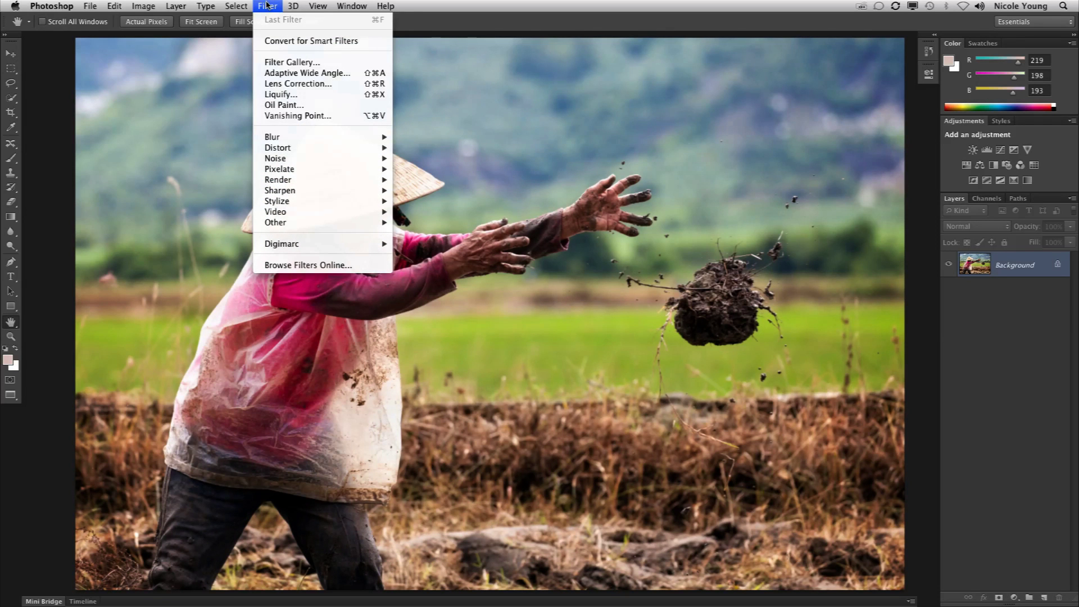
left_click(267, 6)
Compare against Photoshop CS5.1's Filter menu, then return to Photoshop CS6.
key("super+Tab")
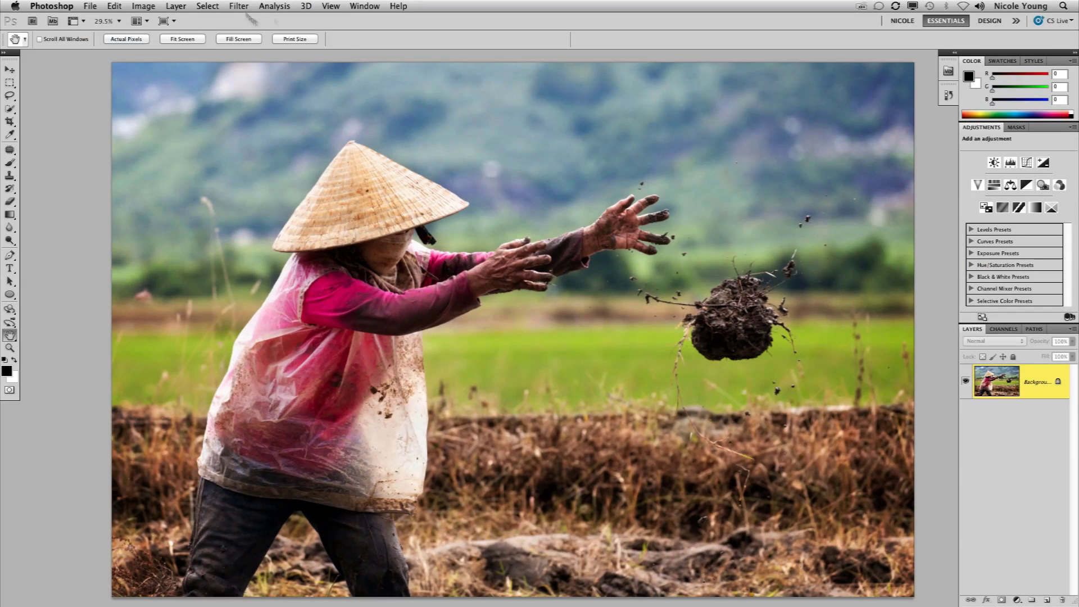
left_click(240, 6)
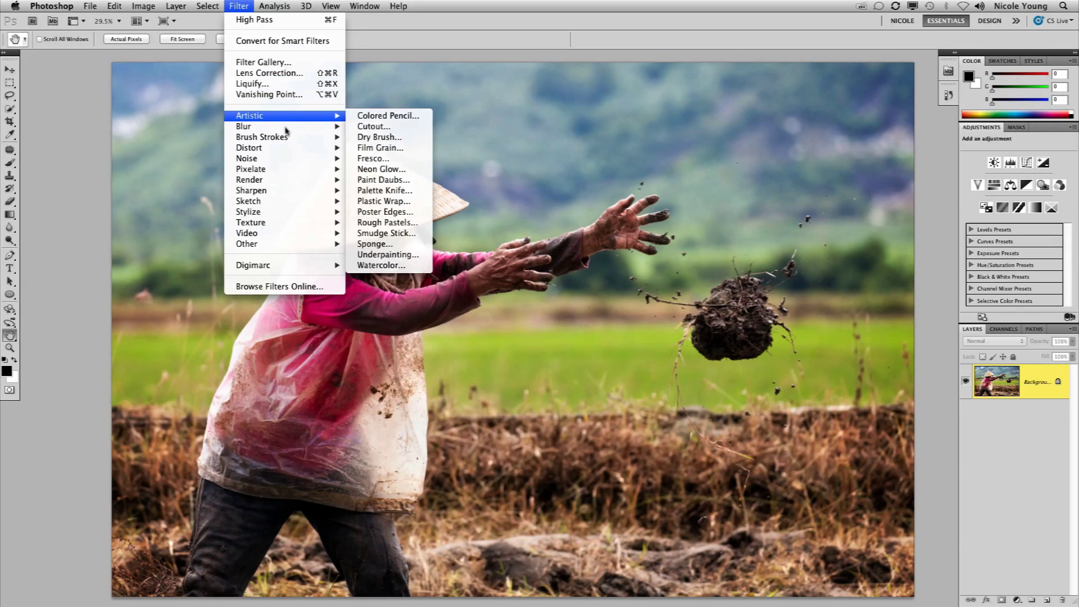
mouse_move(292, 155)
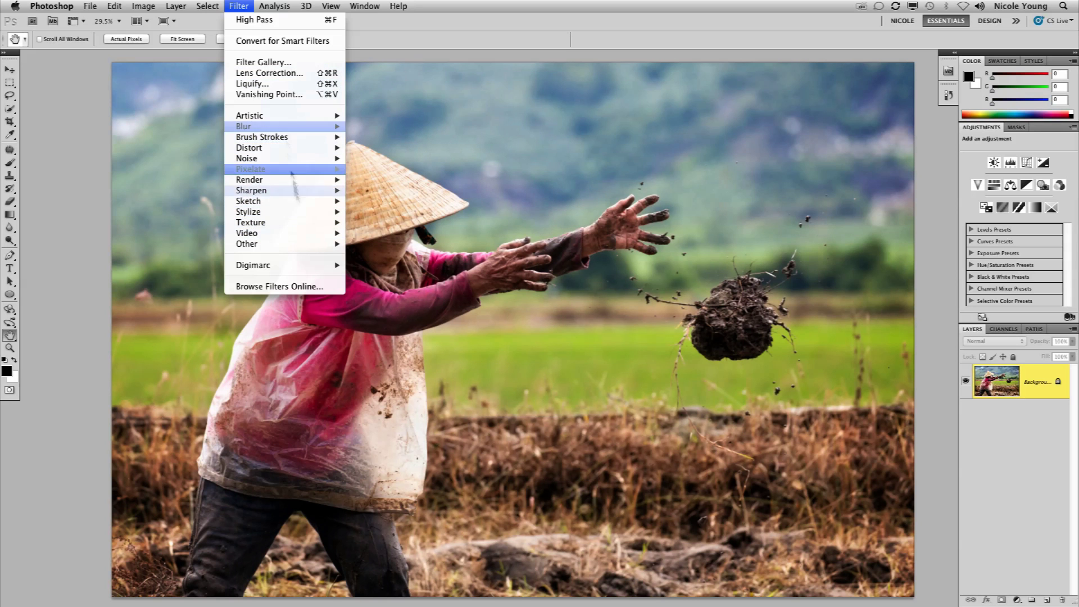
left_click(79, 106)
key("super+Tab")
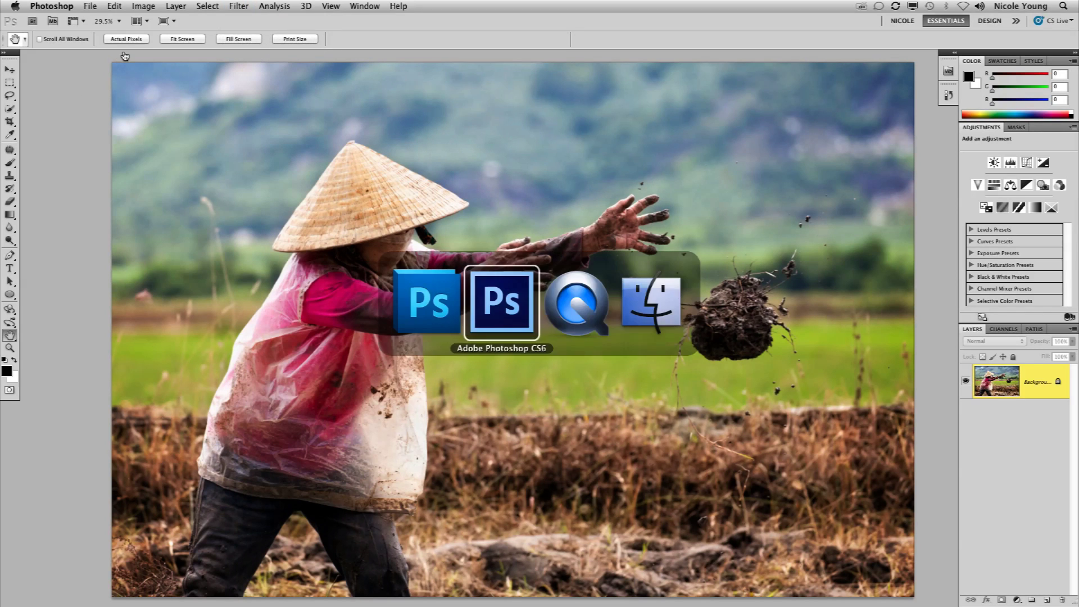
left_click(268, 6)
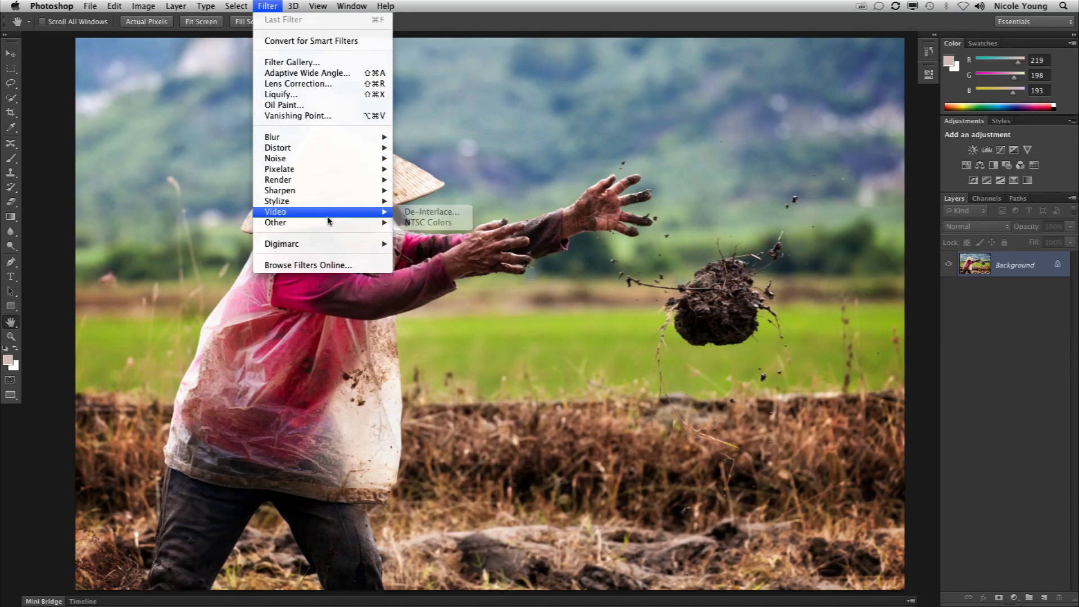
mouse_move(315, 148)
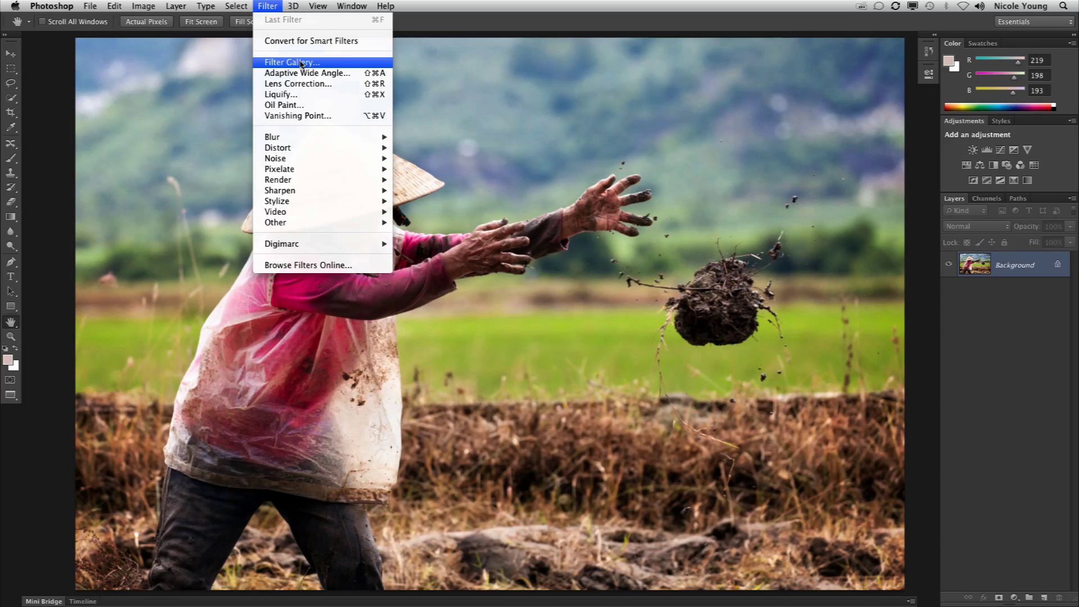
left_click(50, 119)
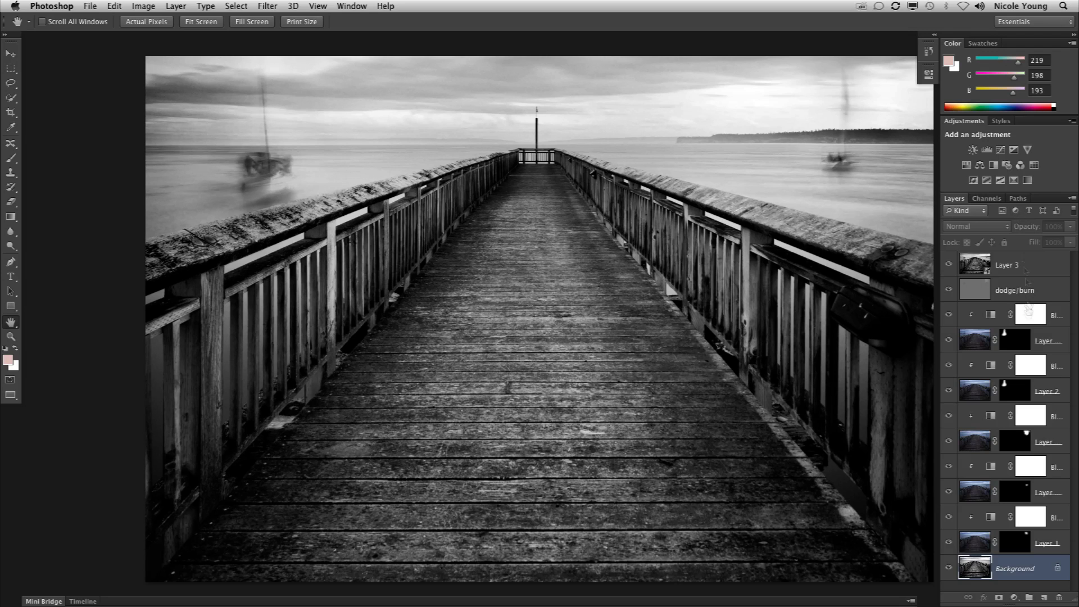
Try the adjustment and pixel layer filters, then change the filter type from Kind to Mode.
left_click(1015, 212)
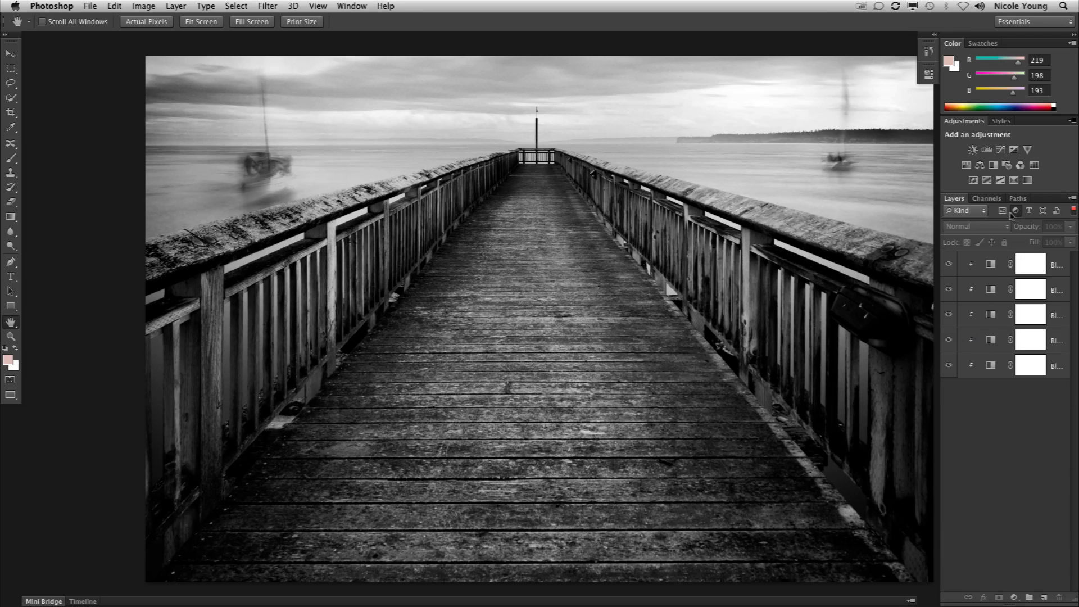
left_click(1012, 213)
left_click(1003, 212)
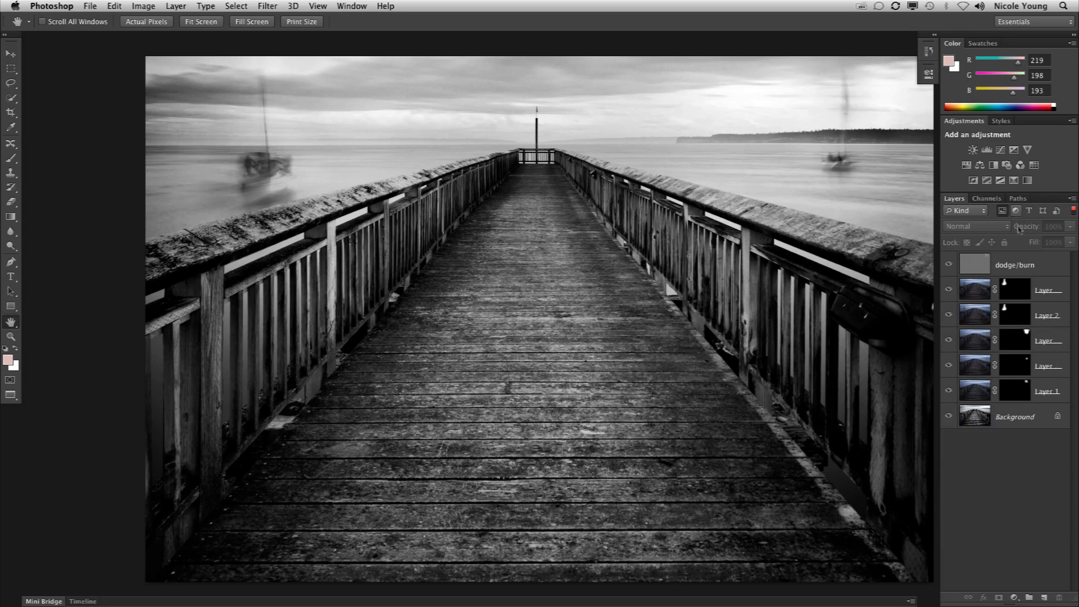
left_click(984, 211)
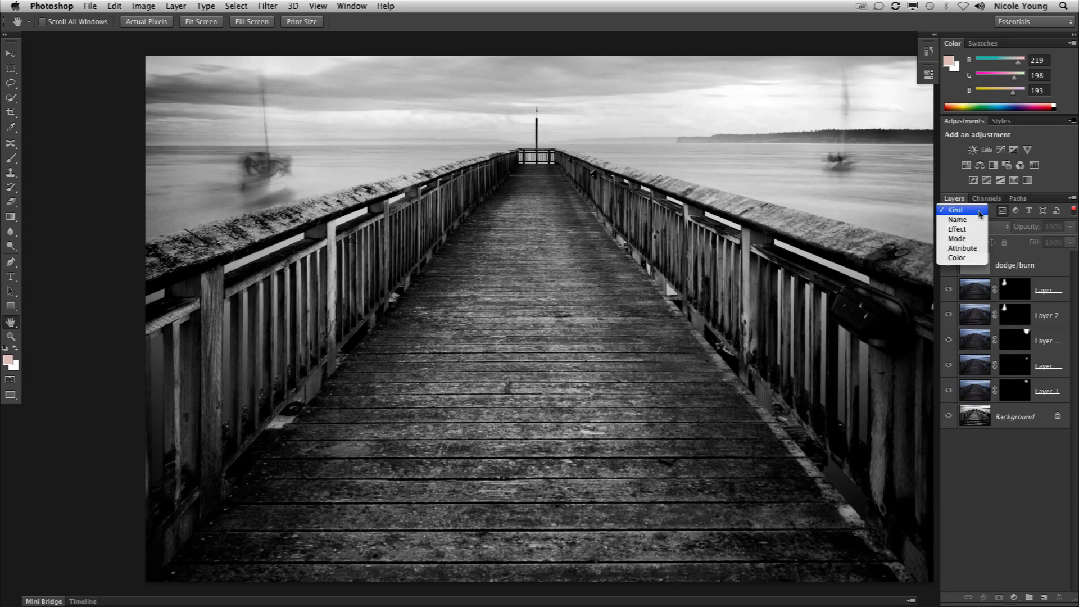
left_click(993, 225)
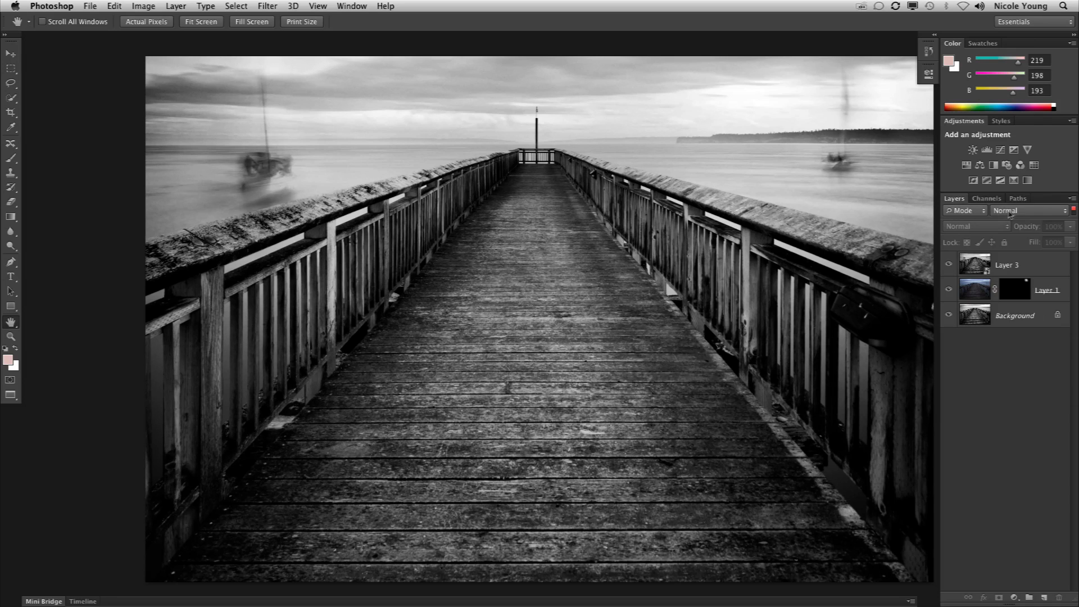
Filter layers by Overlay mode, then set the filter back to Kind and switch filtering off.
left_click(1010, 213)
left_click(1011, 348)
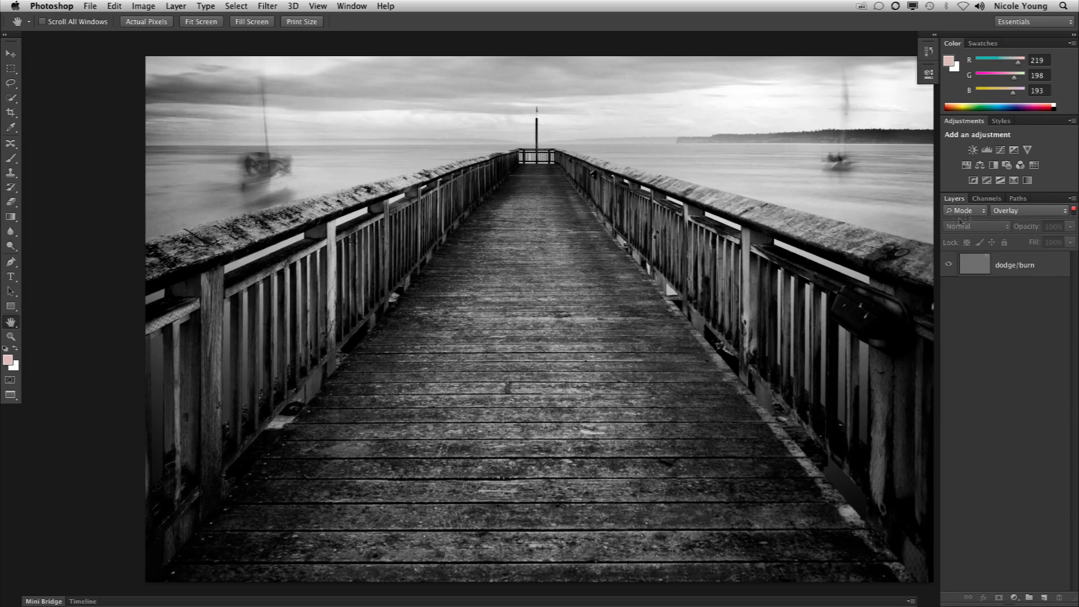
left_click(1074, 210)
left_click(1074, 210)
left_click(964, 210)
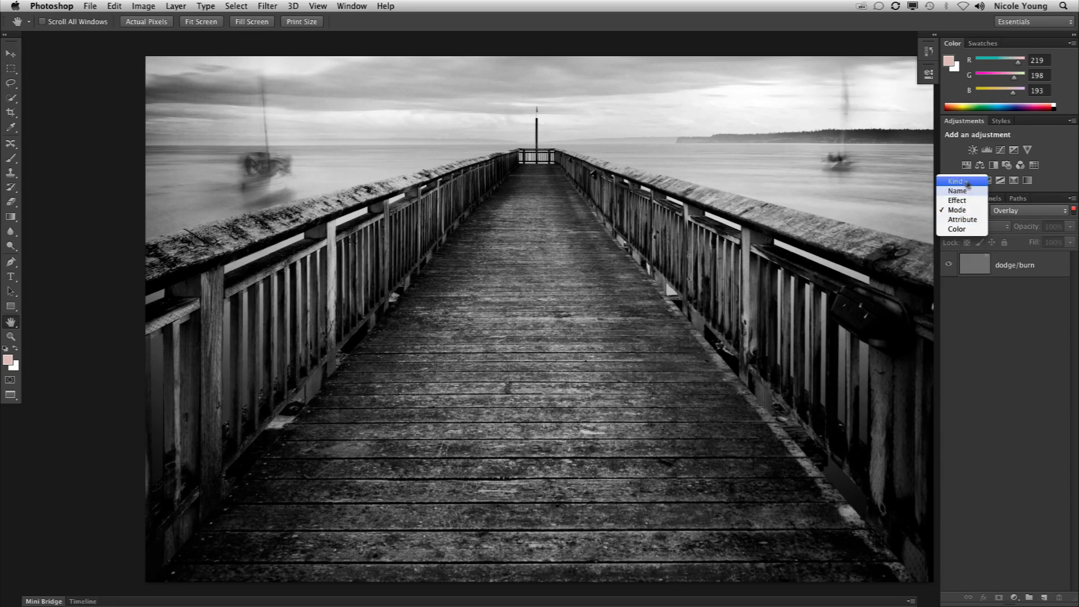
left_click(955, 181)
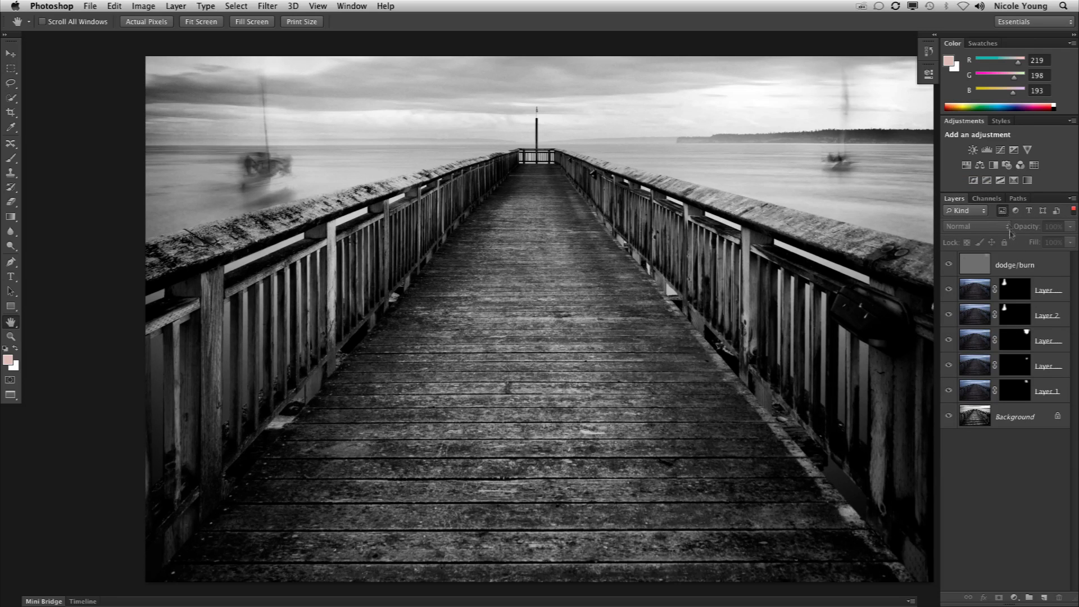
left_click(1003, 211)
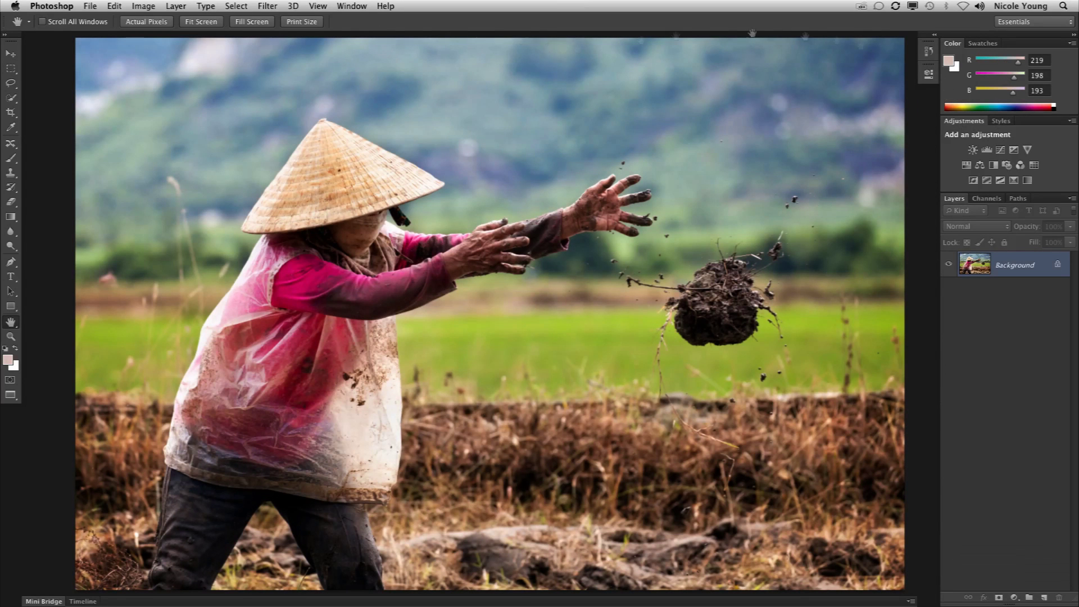
Show the Properties panel from the Window menu, then switch to Photoshop CS5.1.
left_click(353, 6)
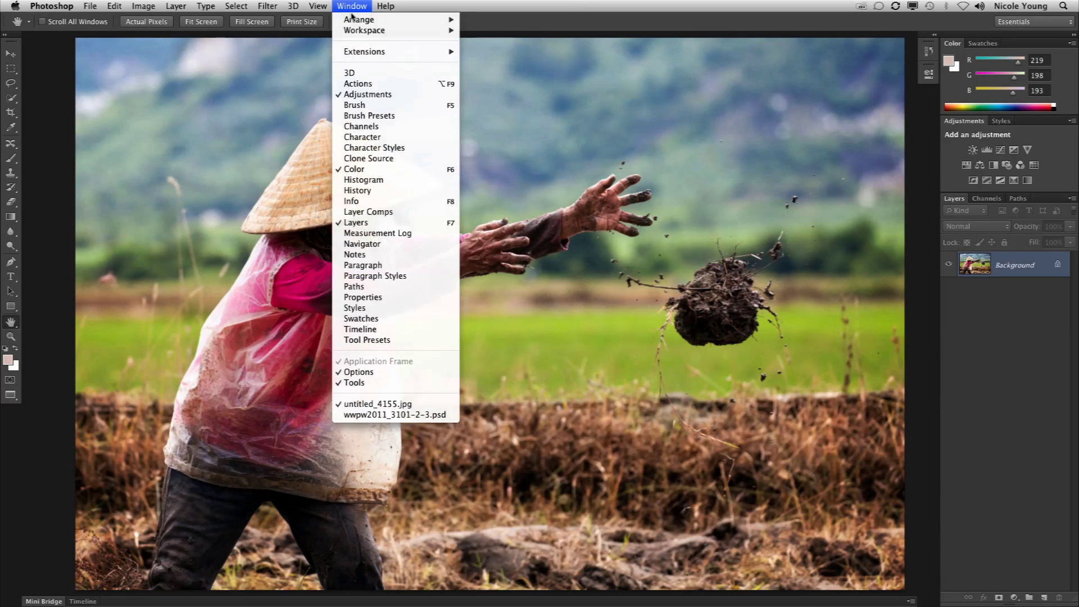
left_click(375, 297)
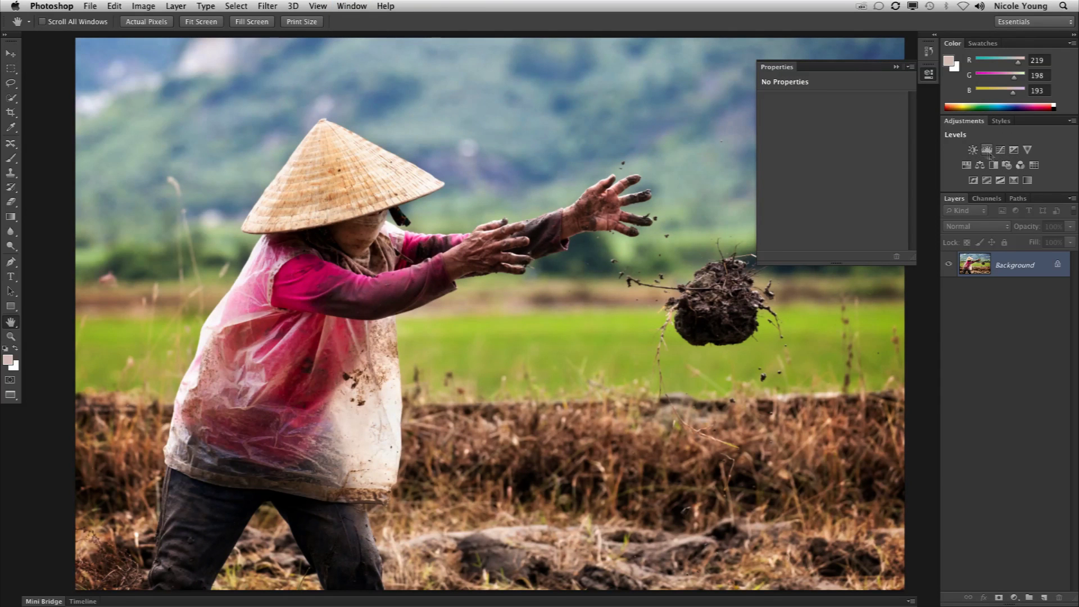
key("super+Tab")
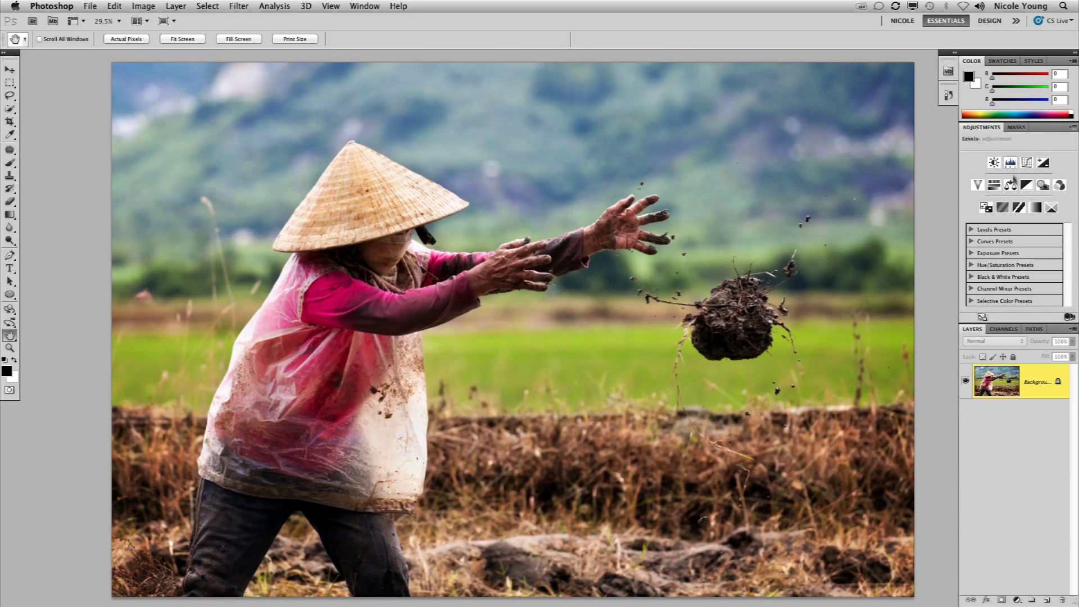
Add a Levels adjustment layer in CS5.1, set its panel to Expanded View, then return to CS6.
left_click(1010, 163)
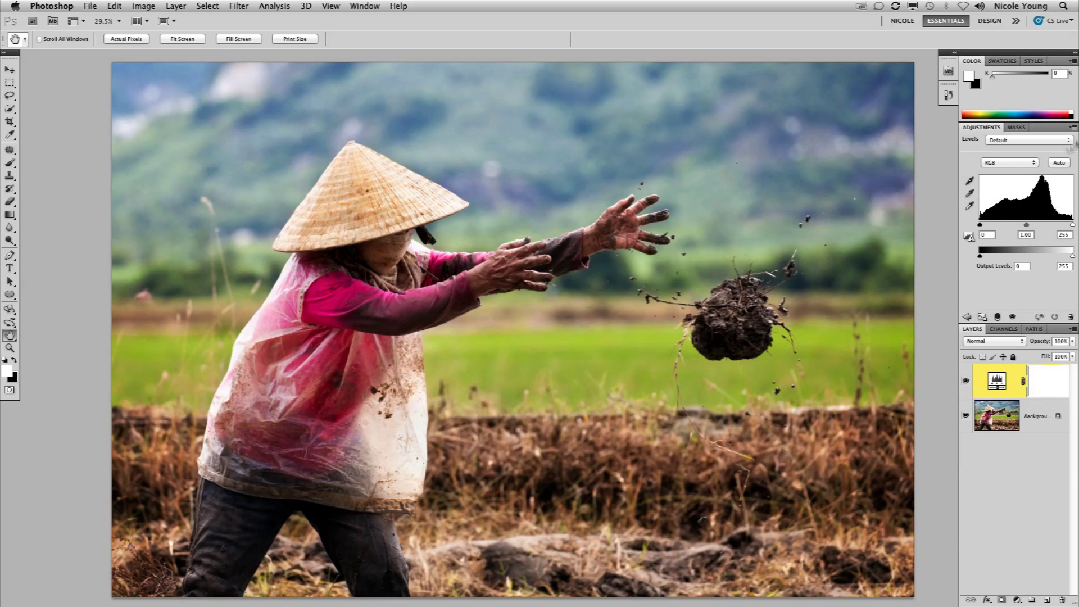
left_click(1073, 127)
left_click(950, 131)
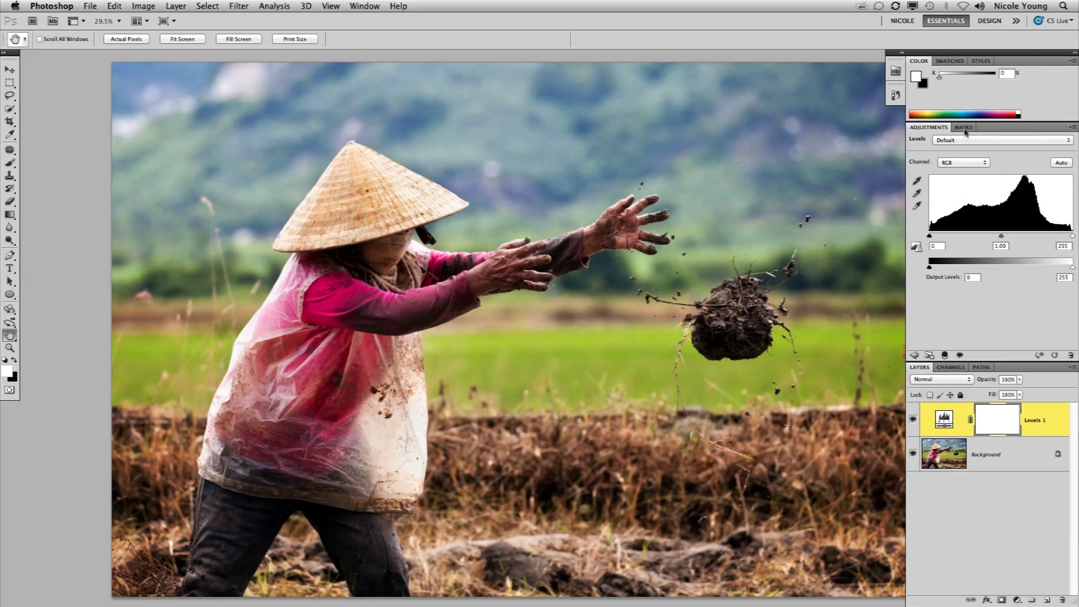
left_click(964, 128)
left_click(980, 127)
key("super+Tab")
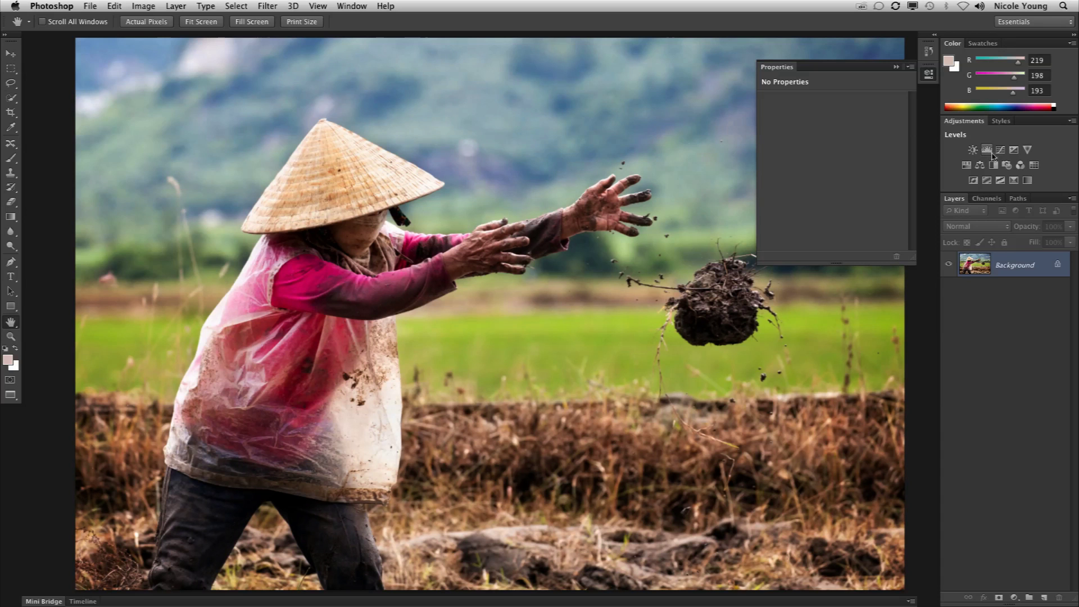
Add a Curves layer, enlarge its controls, and set RGB curve points near 188/184 and 78/80.
left_click(1000, 149)
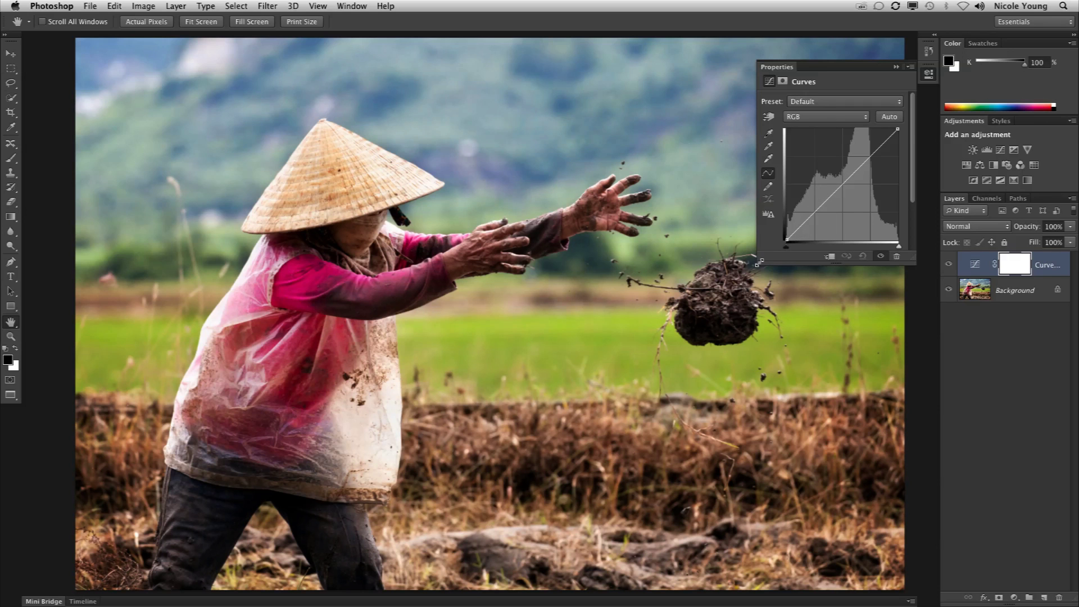
left_click_drag(756, 263, 710, 317)
left_click_drag(852, 166, 847, 165)
left_click_drag(792, 224, 791, 226)
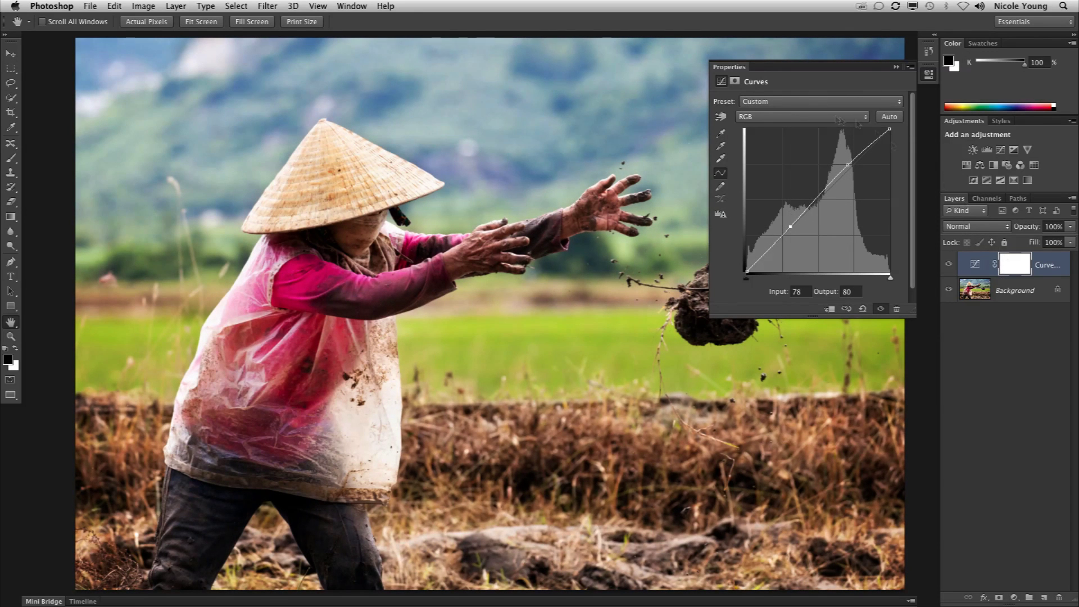
left_click(721, 82)
Switch the Properties panel to the Curves mask view, showing Density 100% and Feather 0.0 px.
left_click(737, 84)
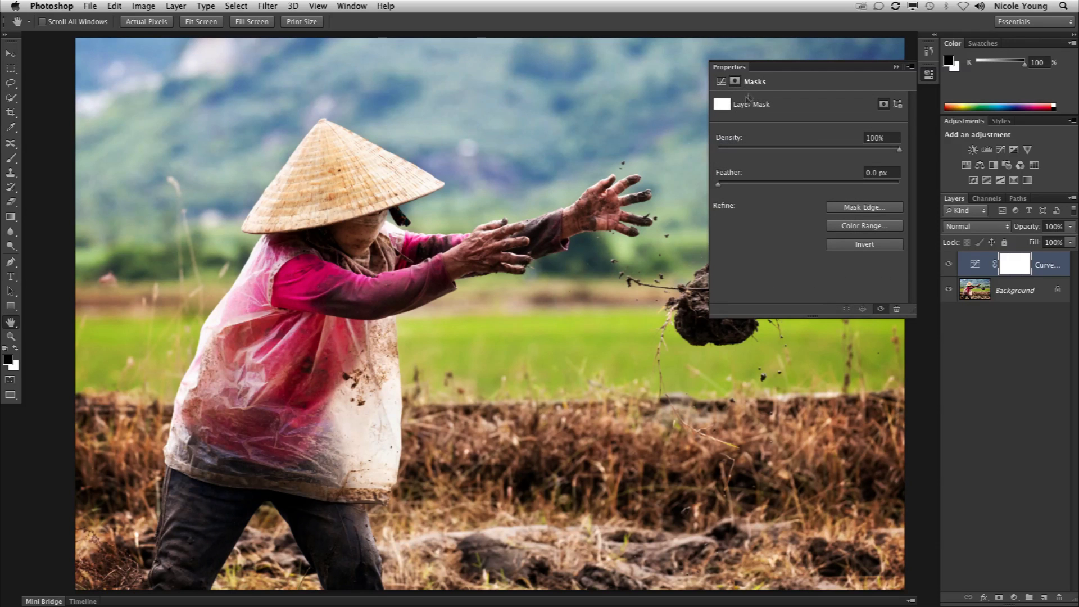